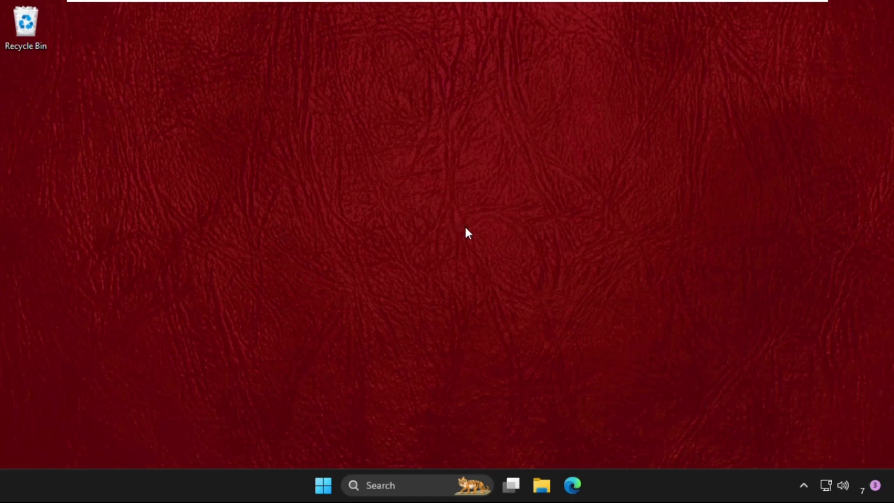
Step: Open Device Manager from Search, expand Mice and other pointing devices, and select the first HID-compliant mouse
left_click(401, 478)
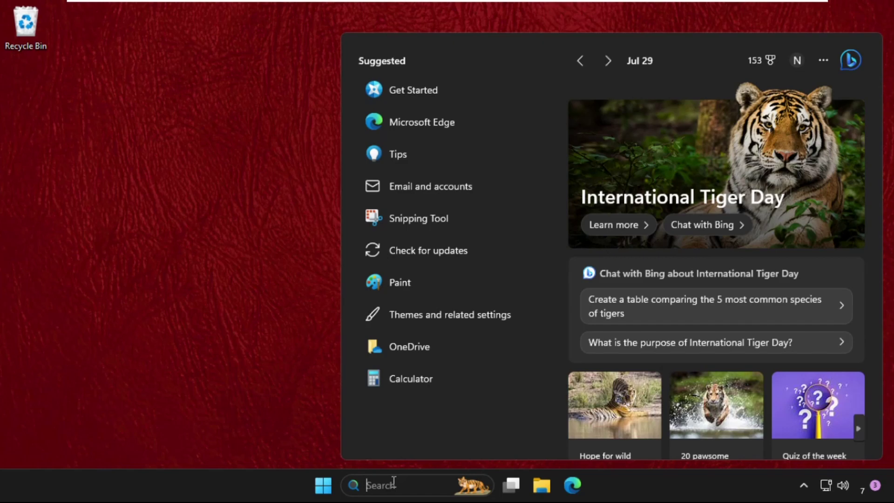
type("device")
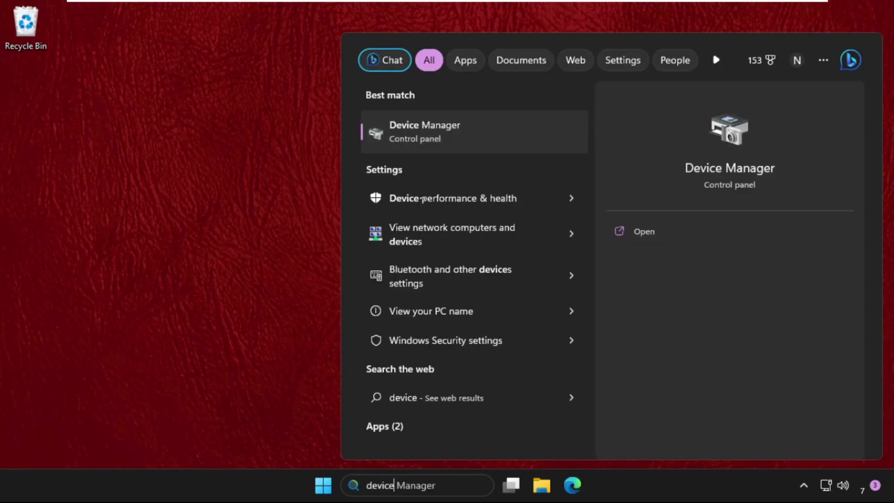
left_click(444, 135)
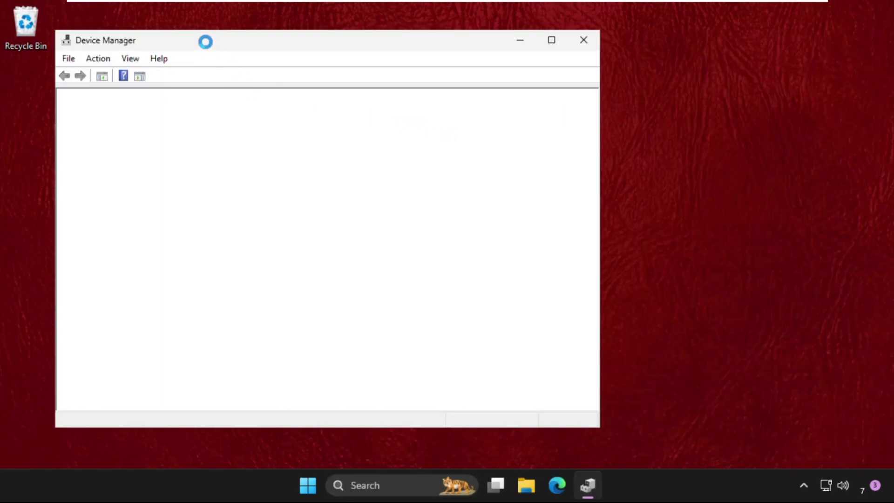
left_click_drag(204, 41, 363, 73)
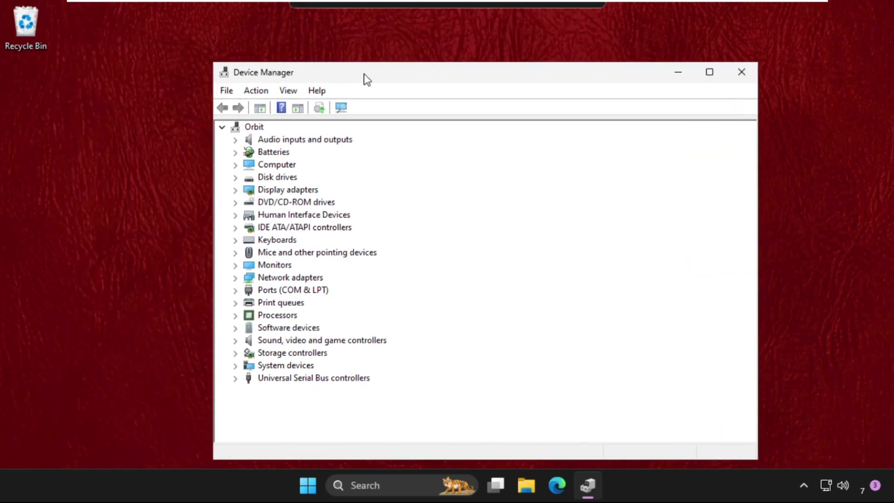
left_click(236, 253)
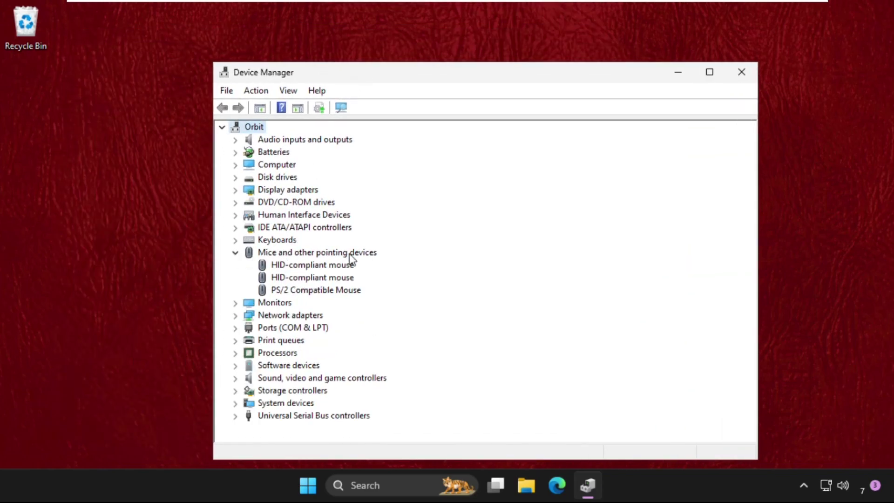
left_click(298, 265)
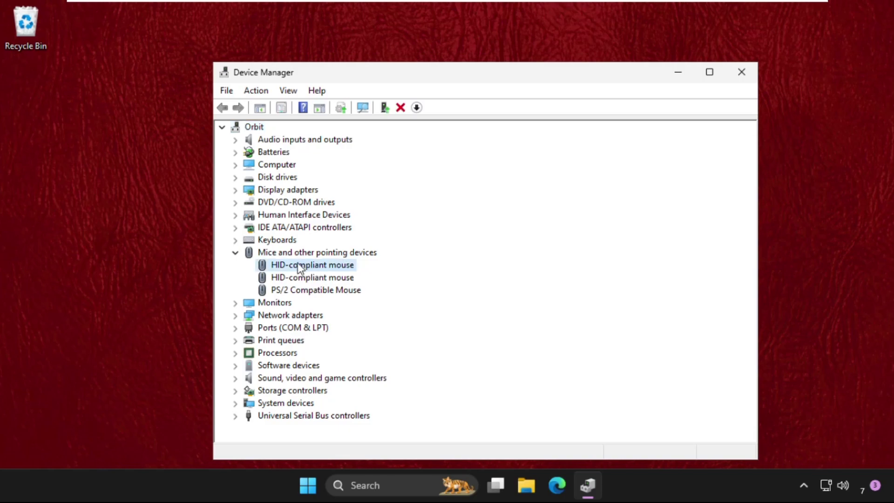
Step: Run an automatic driver search for the first HID-compliant mouse from its Properties Driver tab
right_click(304, 266)
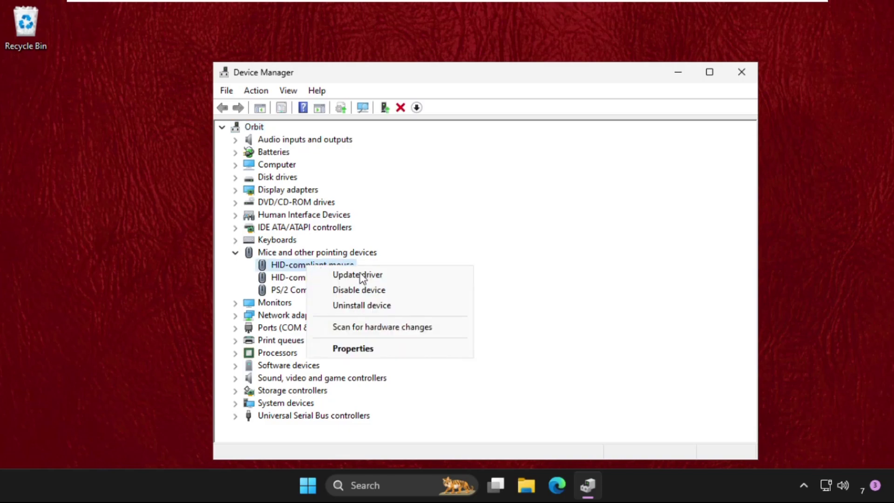
left_click(371, 349)
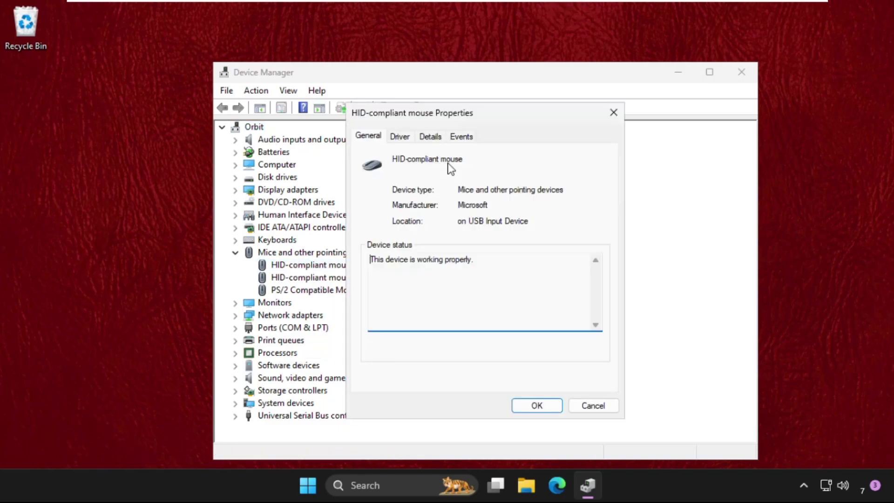
left_click_drag(449, 114, 592, 74)
left_click(543, 100)
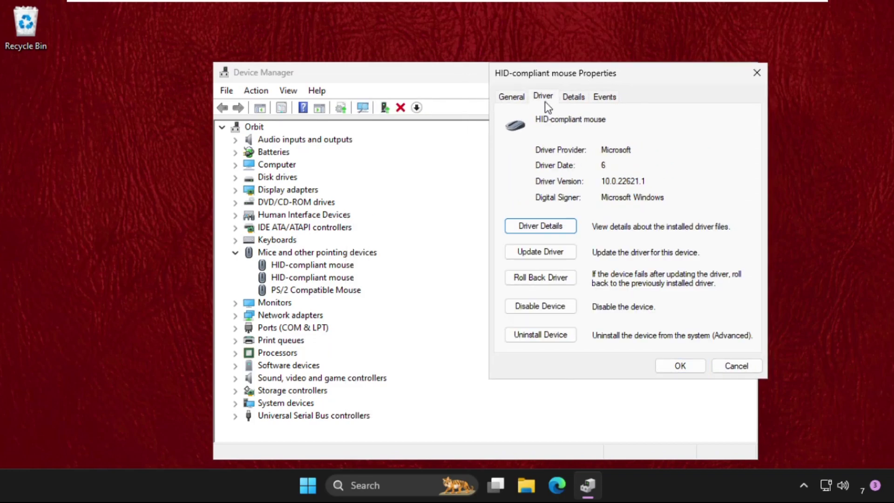
left_click(540, 252)
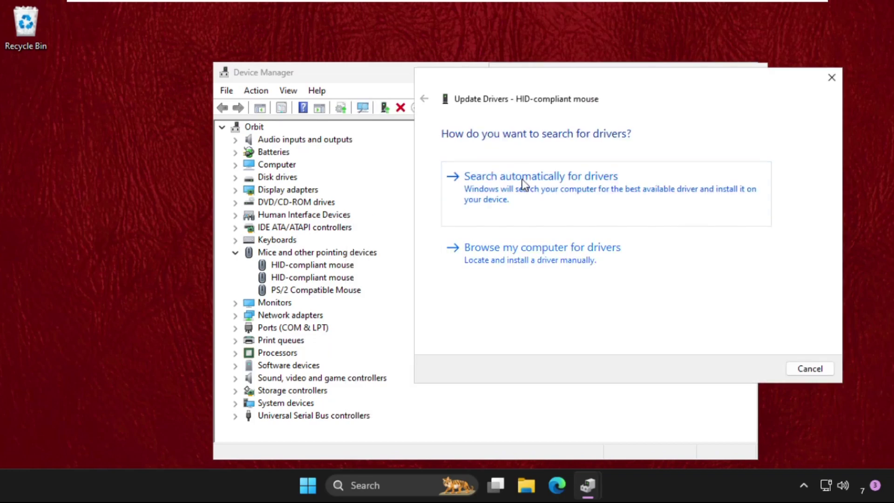
left_click(508, 193)
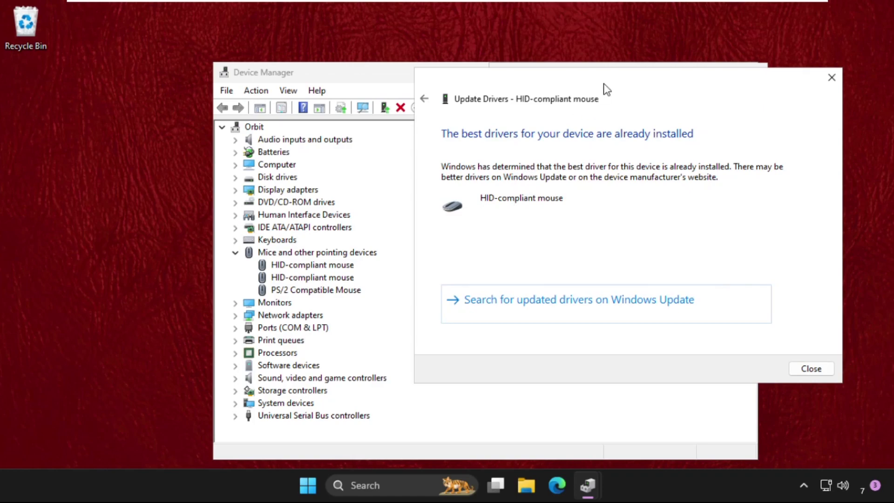
left_click_drag(605, 80, 476, 35)
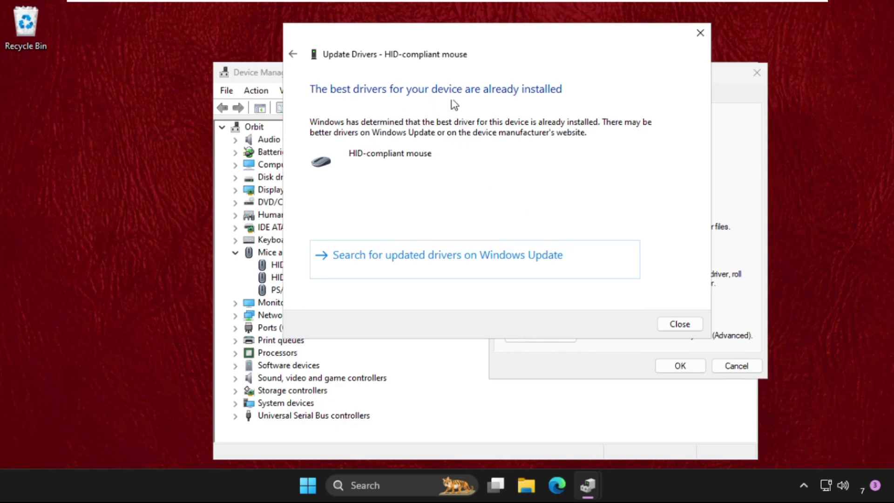
Step: Install the HID-compliant mouse driver by picking it from this computer's list of available drivers
left_click(293, 55)
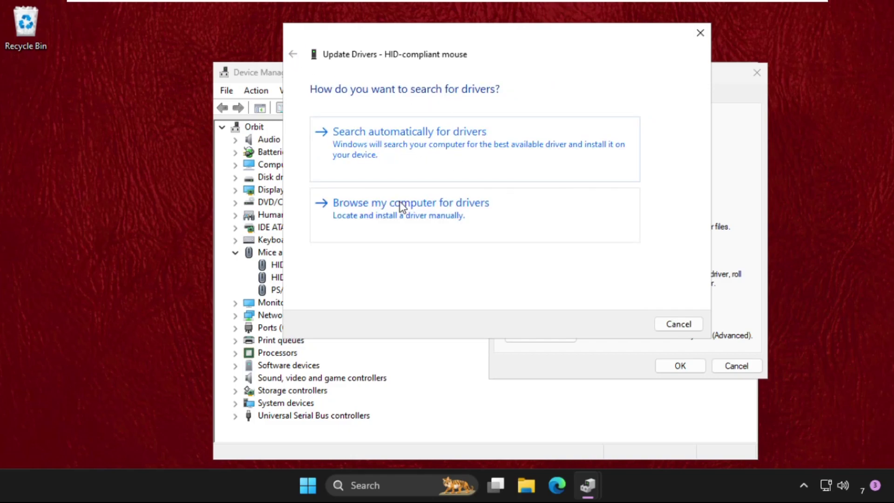
left_click(394, 214)
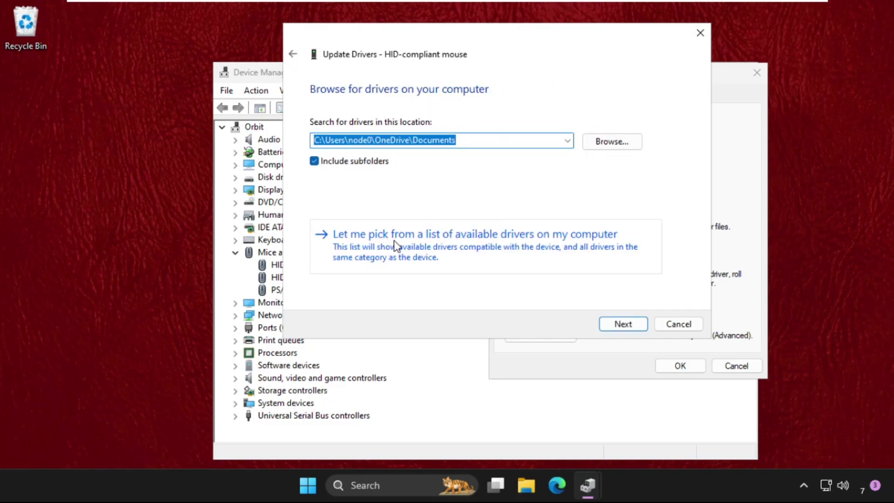
left_click(394, 241)
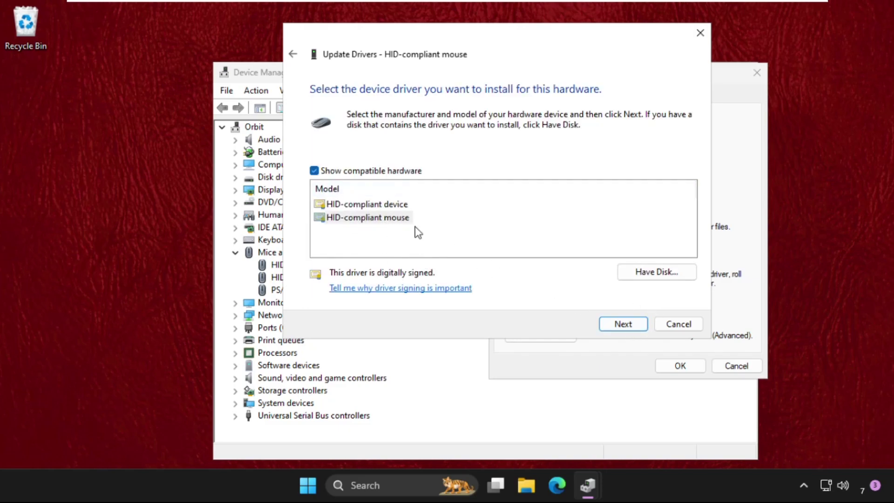
left_click(409, 221)
left_click(630, 326)
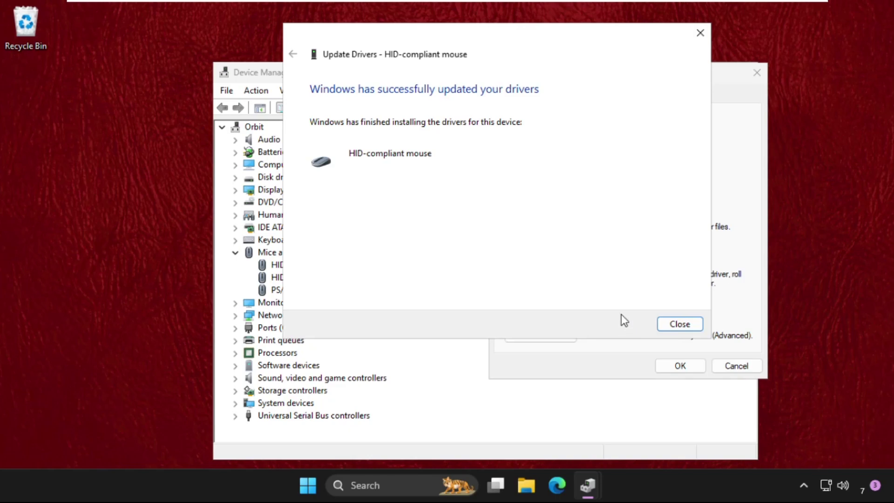
left_click(695, 324)
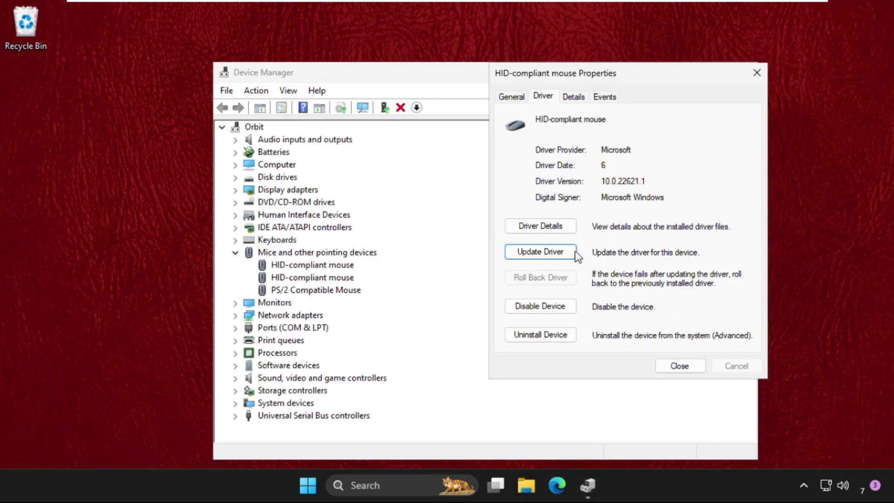
Step: Close the mouse properties and Device Manager, then open Control Panel in Large icons view
left_click(680, 365)
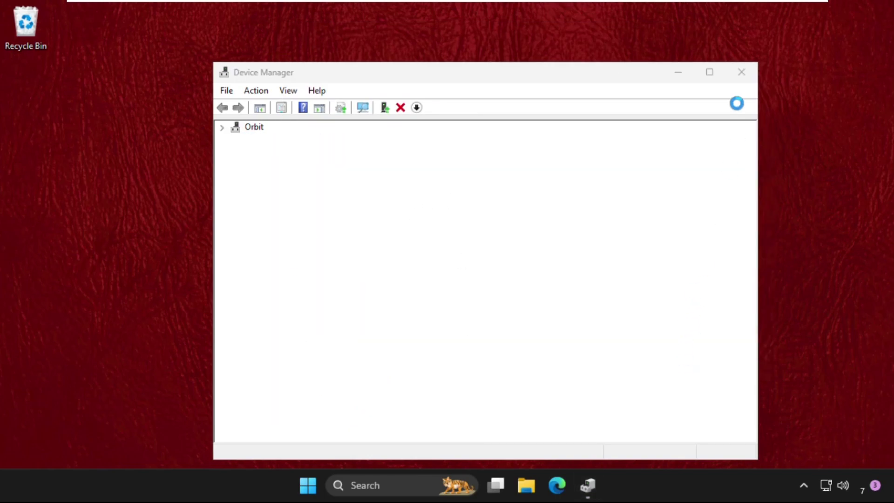
left_click(742, 73)
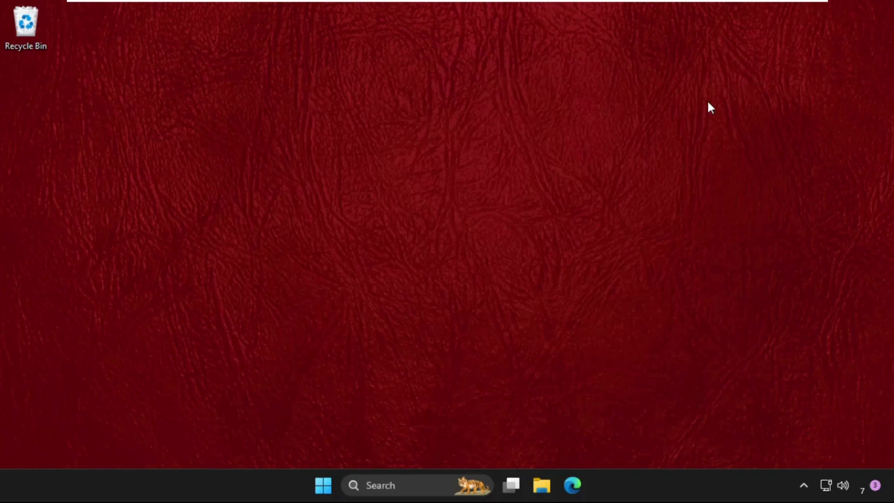
left_click(383, 476)
type("co")
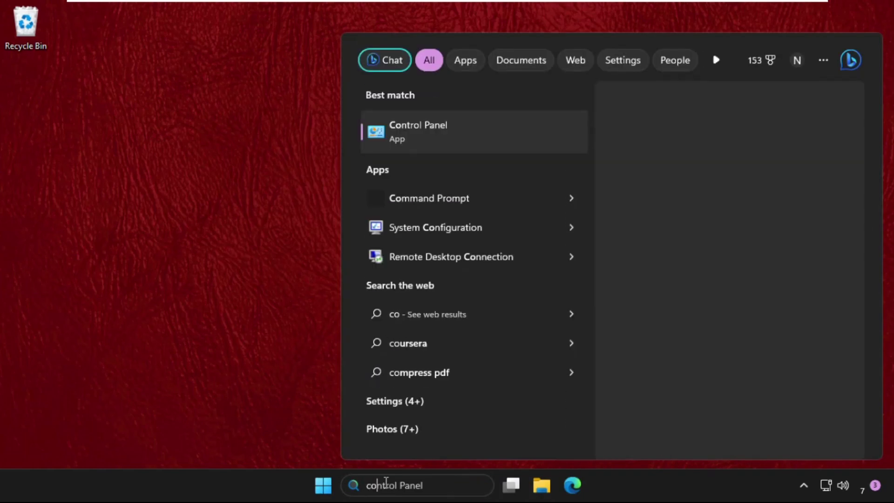
type("ntrol")
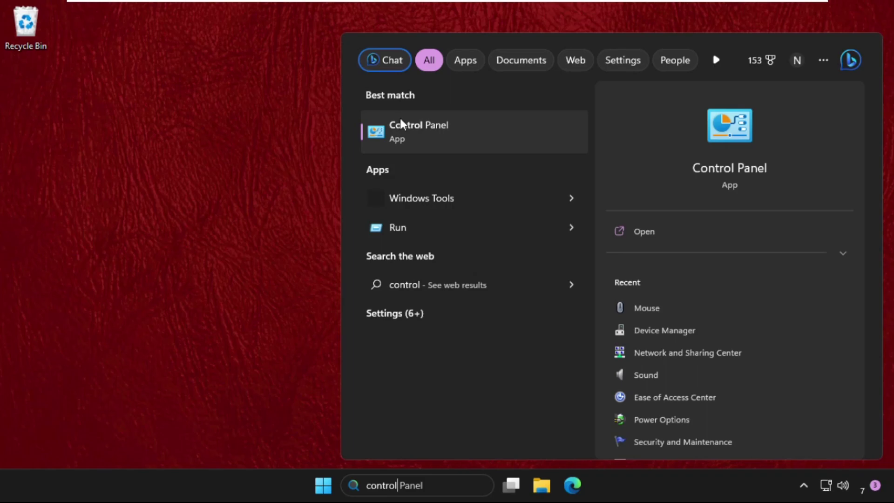
left_click(401, 120)
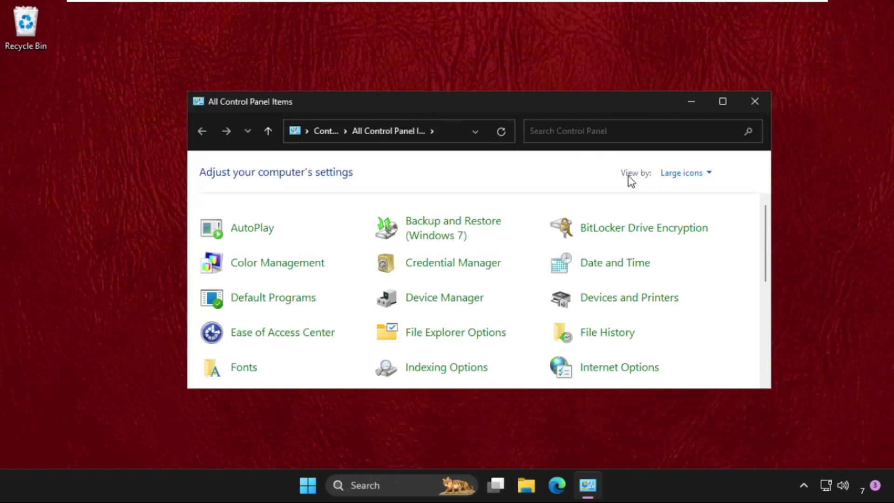
left_click(676, 174)
left_click(689, 211)
left_click(433, 306)
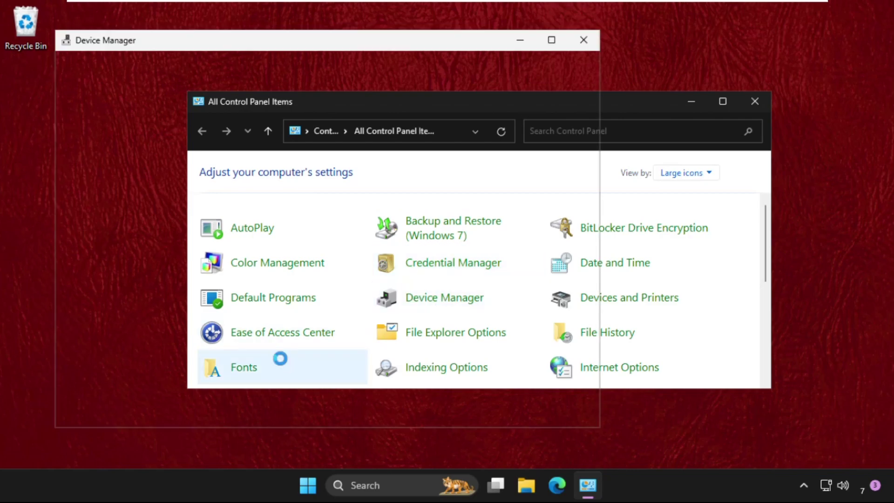
Step: Close Device Manager and Control Panel, and choose the Windows Default (system scheme) pointer scheme in Mouse Properties
left_click(584, 39)
left_click_drag(764, 244, 770, 281)
left_click(427, 312)
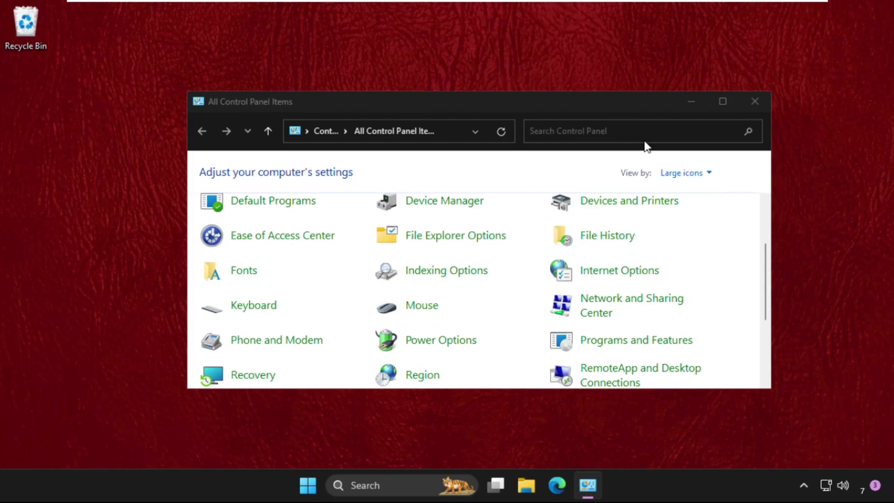
left_click(755, 101)
left_click_drag(247, 112, 473, 109)
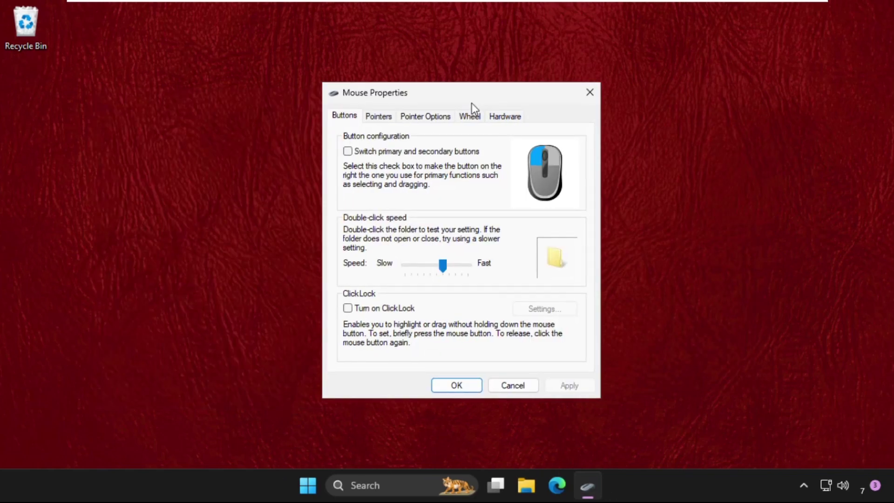
left_click(384, 121)
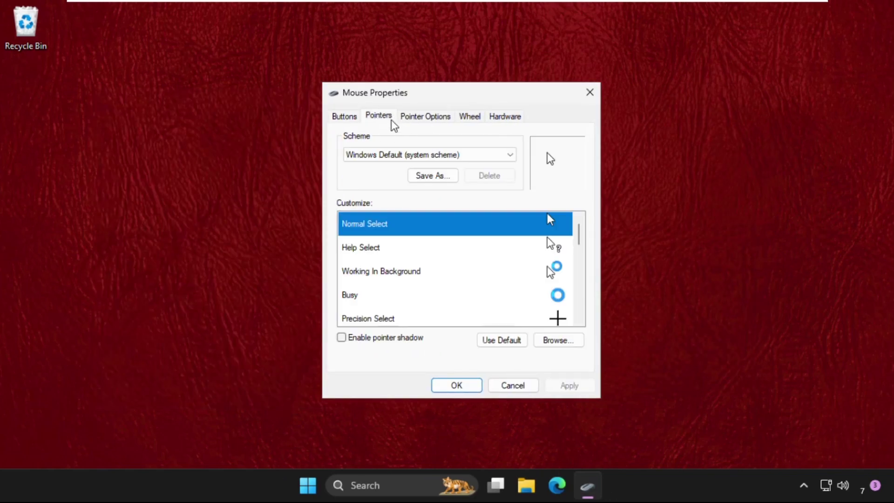
left_click(377, 155)
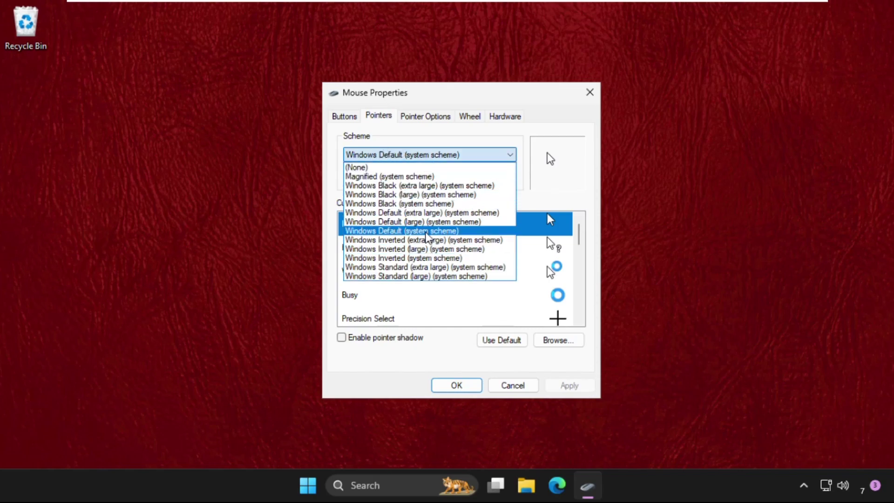
left_click(441, 232)
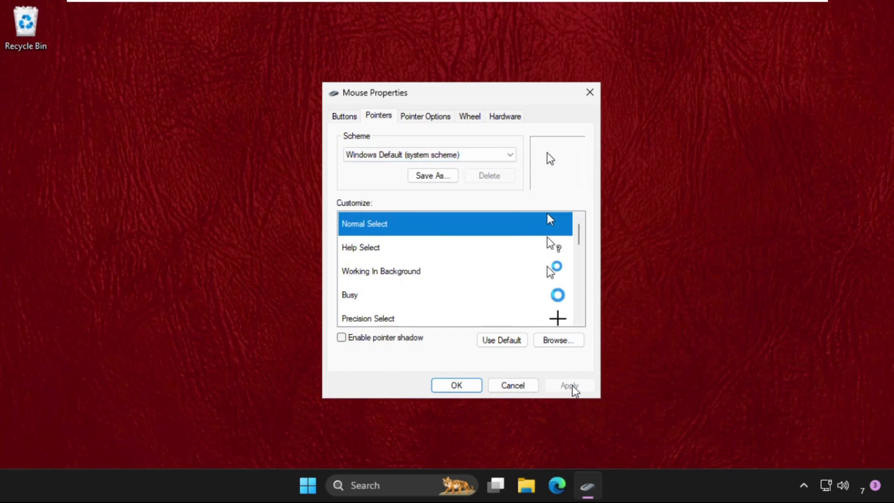
left_click(473, 387)
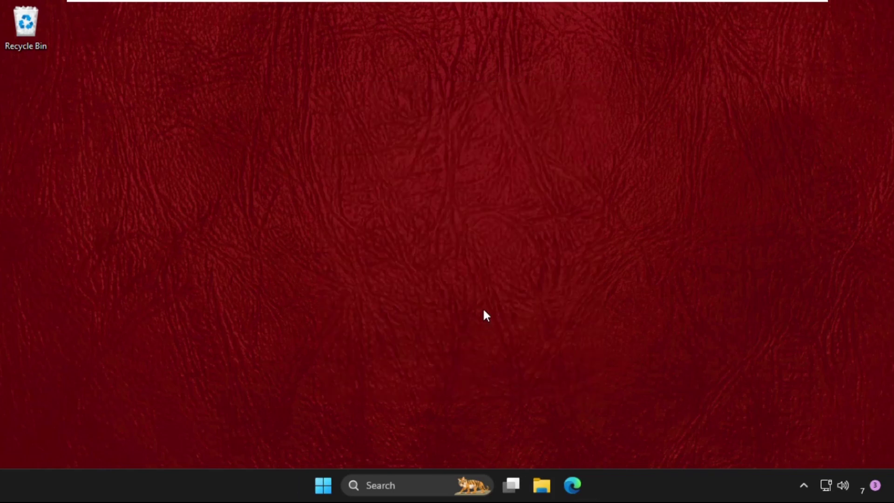